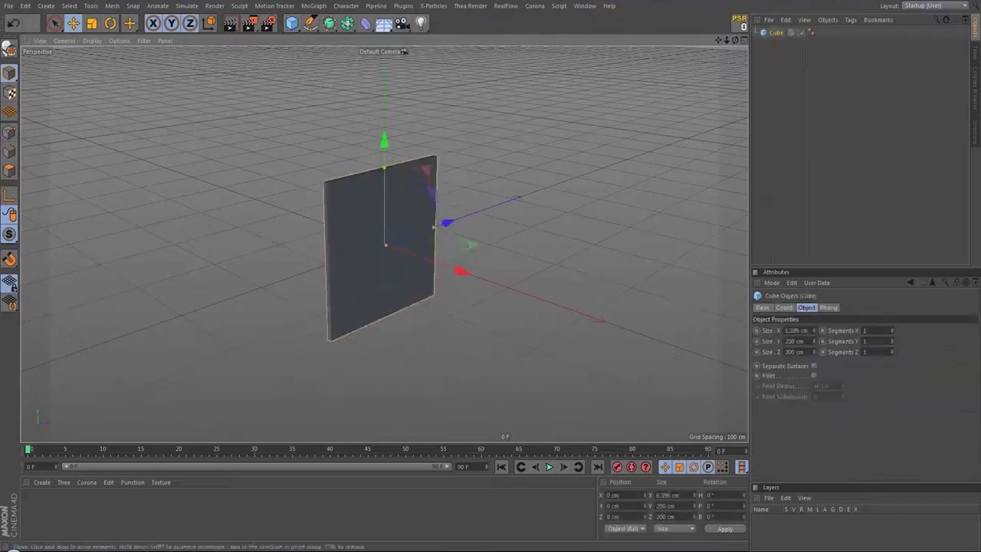
- Make the cube editable as polygons and pick Bevel from the polygon modelling menu
{"action": "scroll", "coordinate": [460, 268], "scroll_direction": "up", "scroll_amount": 2}
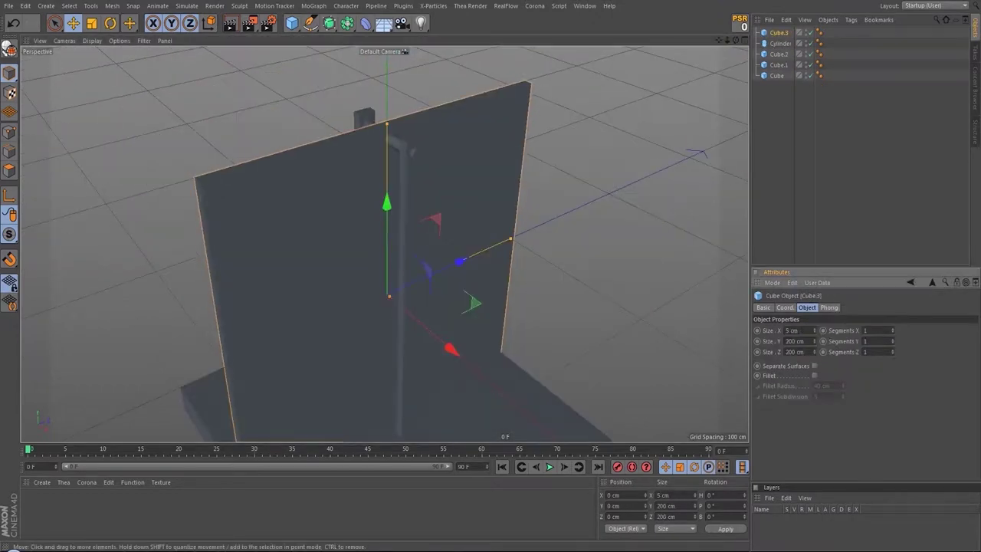
{"action": "key", "text": "c"}
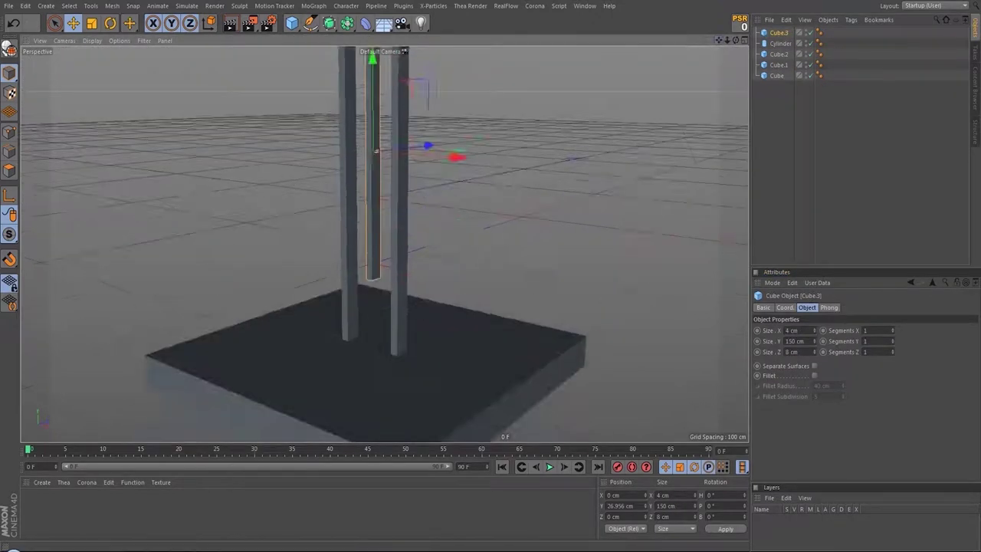
{"action": "right_click", "coordinate": [374, 103]}
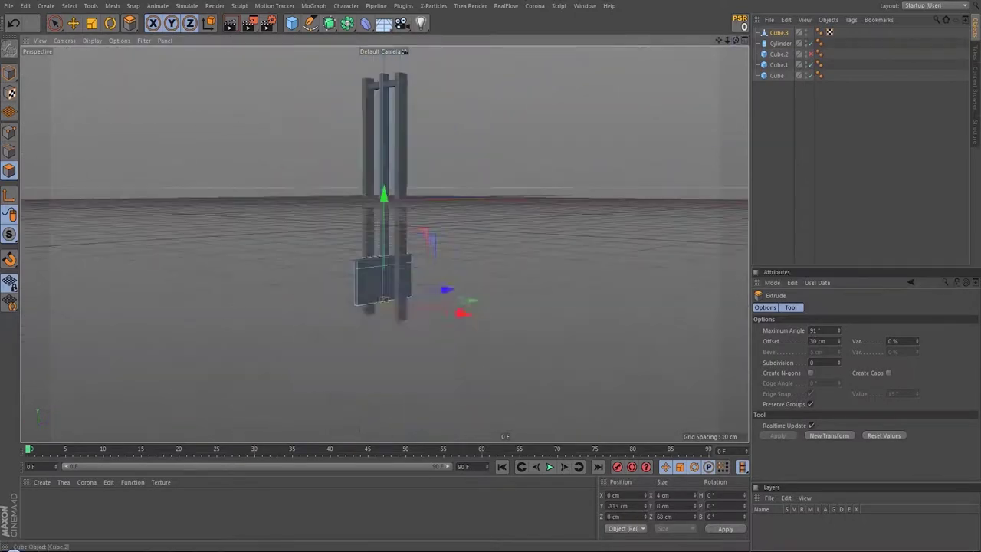
{"action": "right_click", "coordinate": [589, 209]}
{"action": "left_click", "coordinate": [613, 422]}
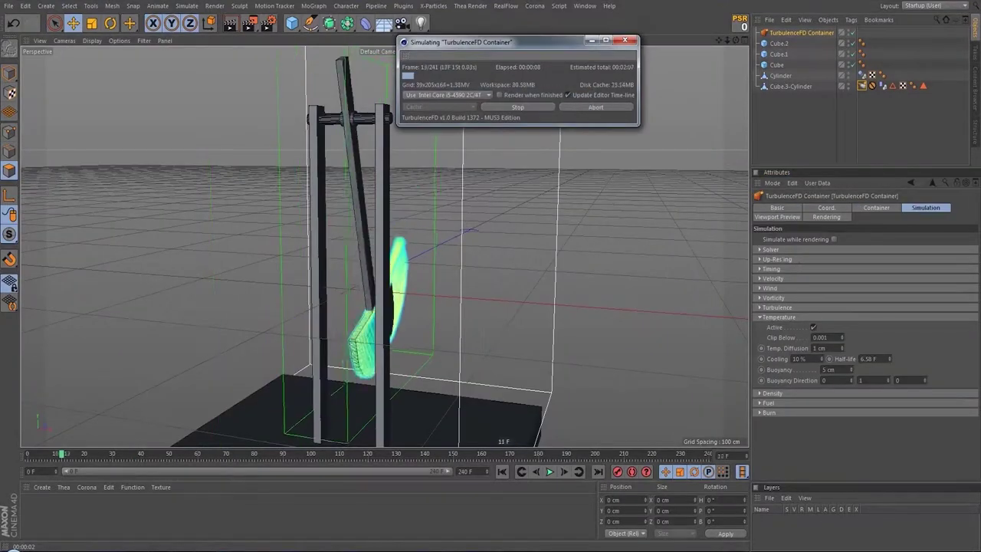
- Render a fire preview, then select the Cube.3-Cylinder pickaxe head object
{"action": "left_click", "coordinate": [230, 23]}
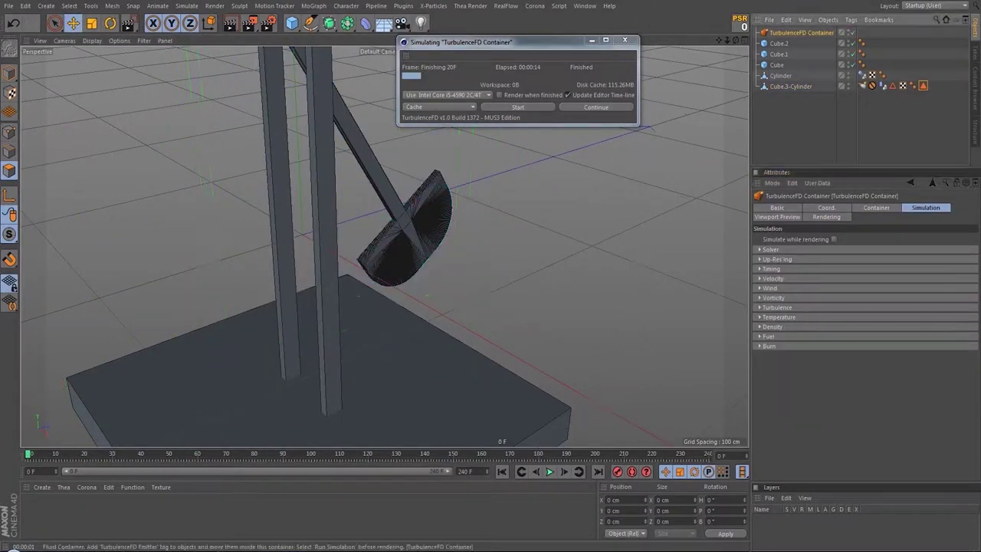
{"action": "left_click", "coordinate": [790, 85]}
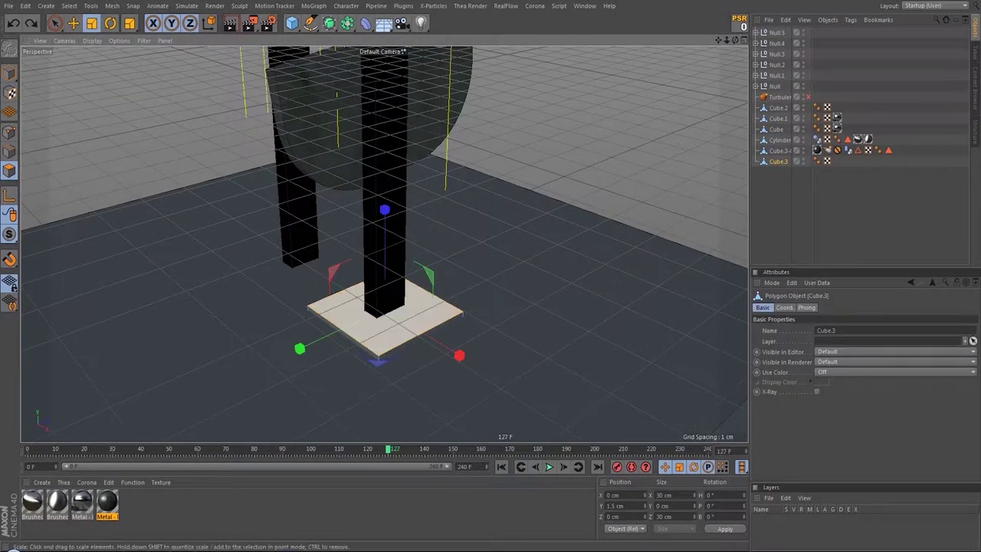
- Switch to Extrude Inner on the selected base polygon
{"action": "key", "text": "i"}
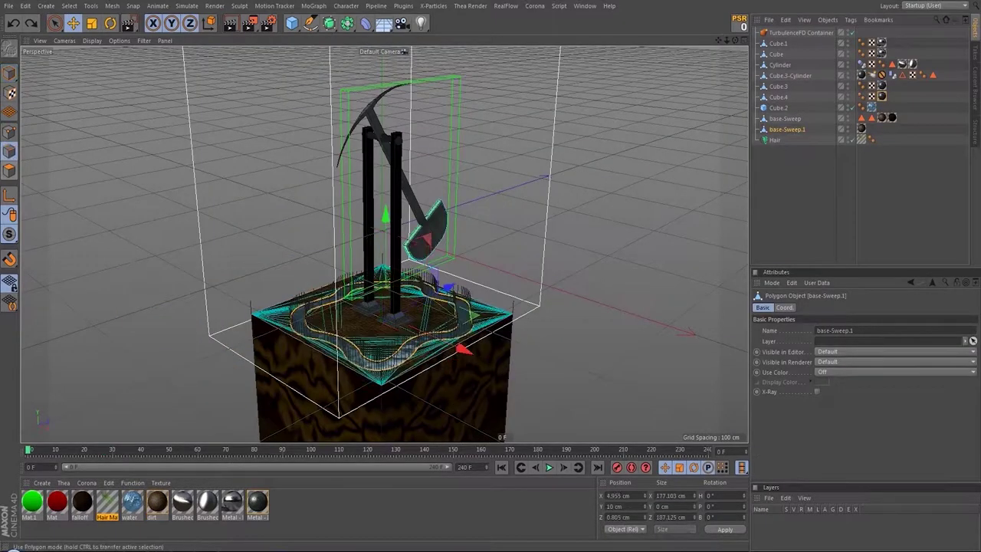
- Add a Hair object to the channel sweep base-Sweep.1 and check its Guides settings
{"action": "left_click", "coordinate": [784, 118]}
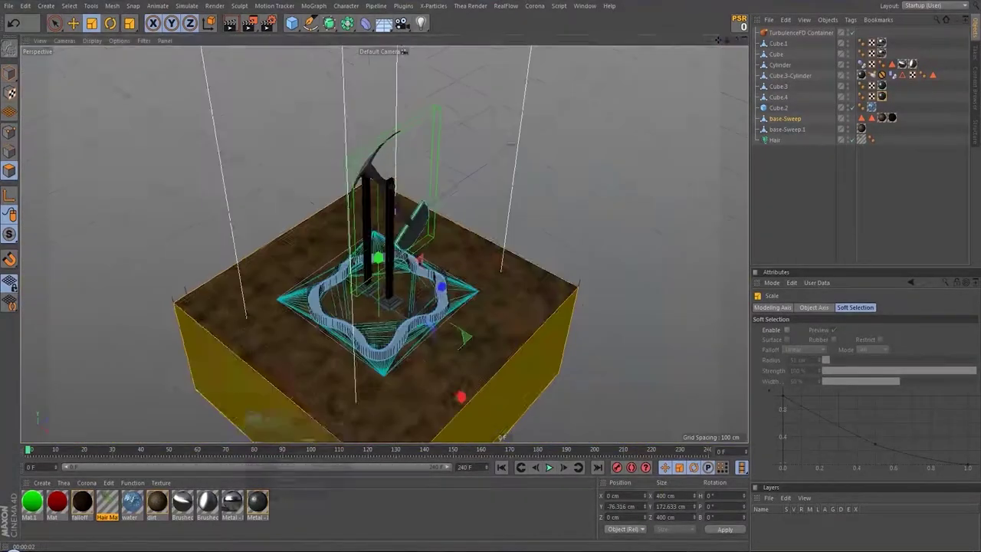
{"action": "left_click", "coordinate": [787, 129]}
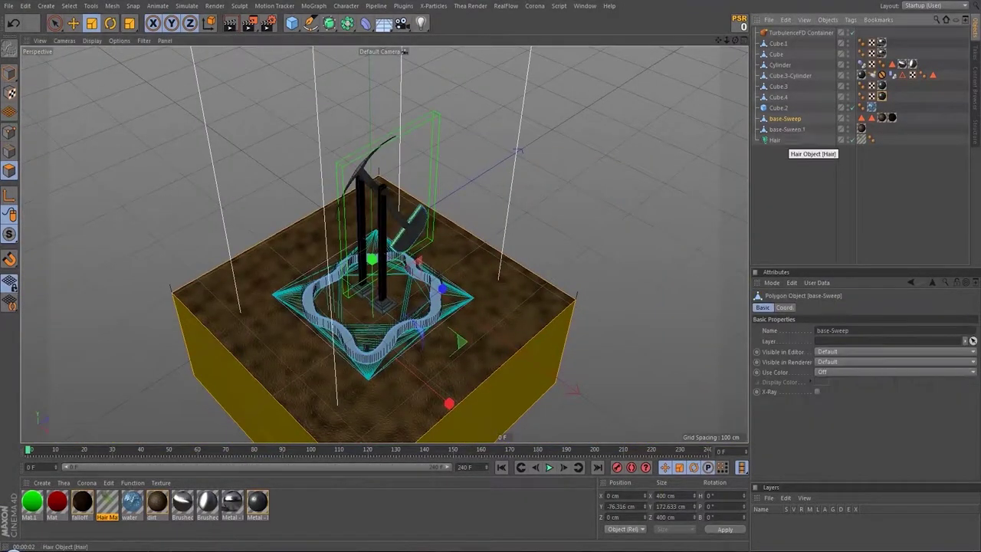
{"action": "left_click", "coordinate": [186, 5]}
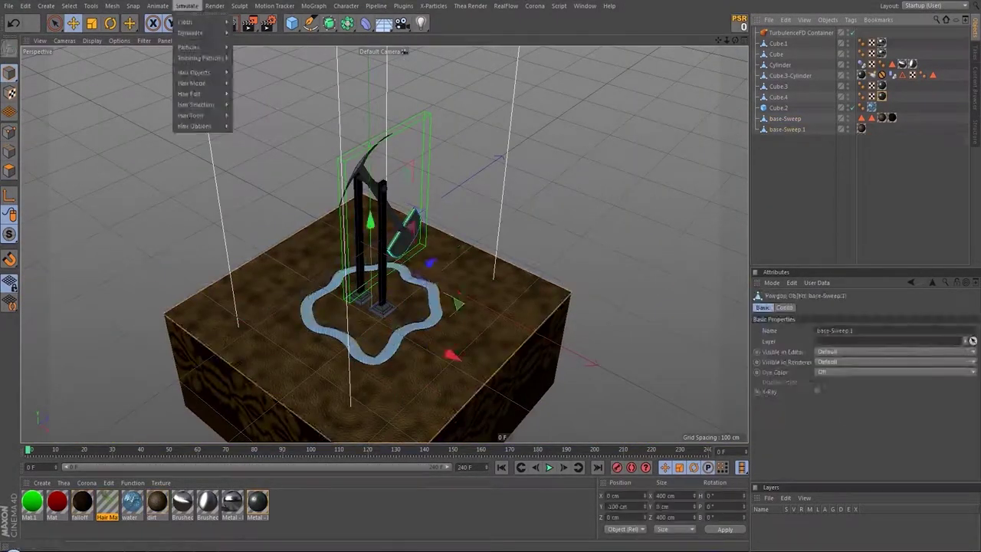
{"action": "left_click", "coordinate": [260, 46]}
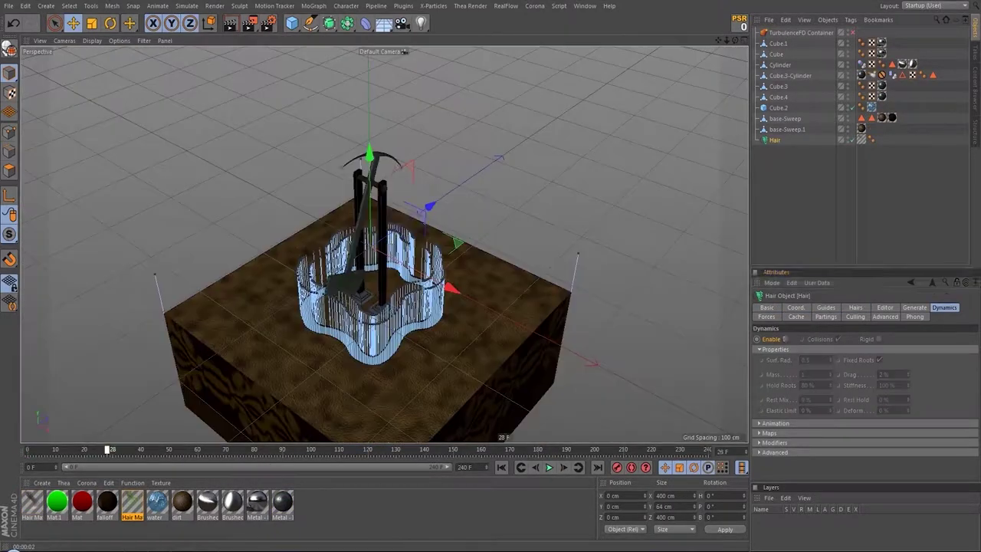
{"action": "left_click", "coordinate": [826, 306]}
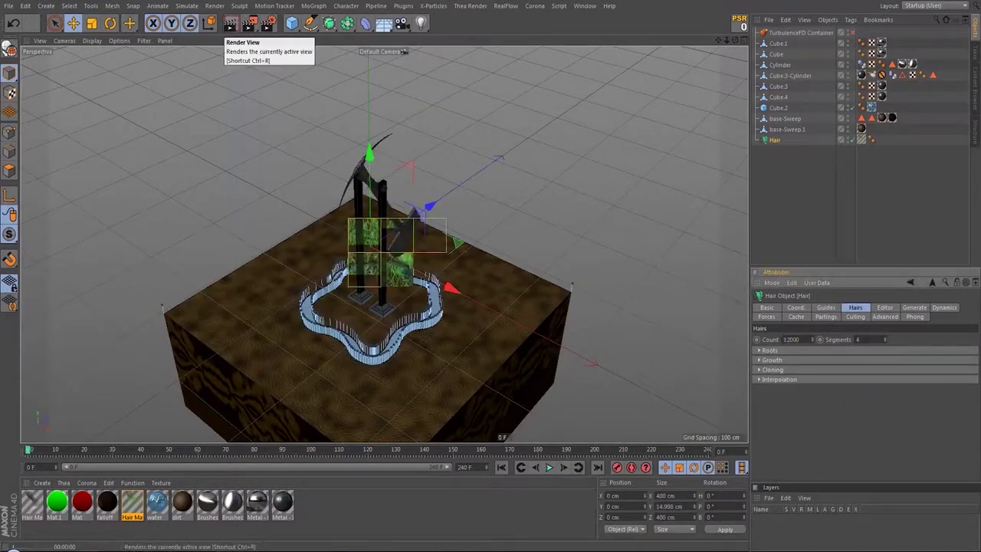
- Render a preview of the grass, then delete the existing Hair object
{"action": "left_click", "coordinate": [230, 24]}
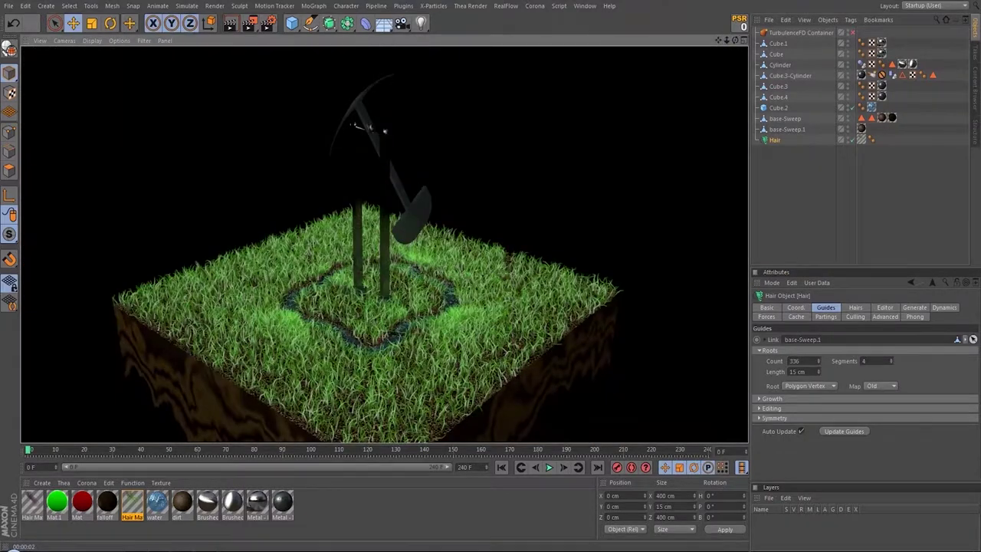
{"action": "key", "text": "Delete"}
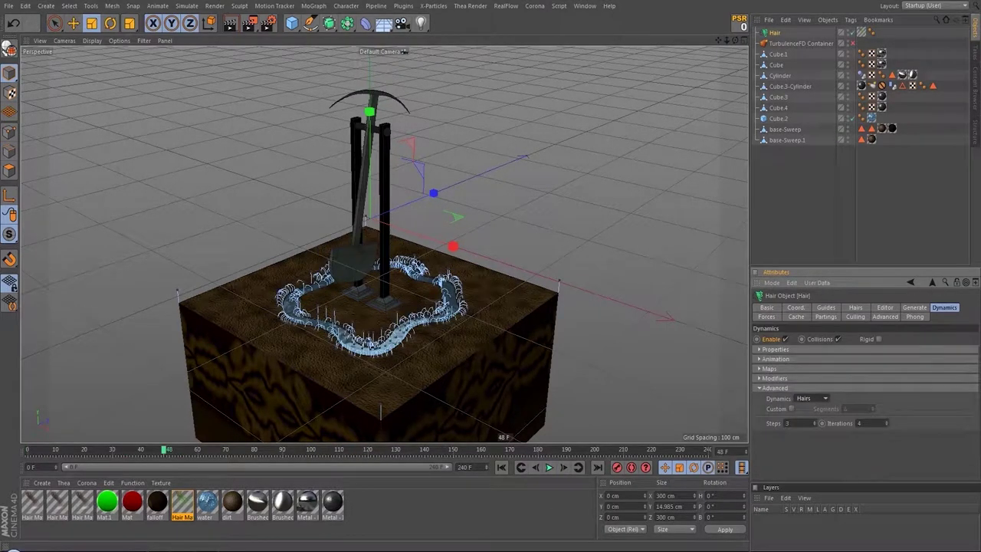
- Expand the Hair Dynamics properties and add an Attractor force from Simulate > Particles
{"action": "left_click", "coordinate": [775, 349]}
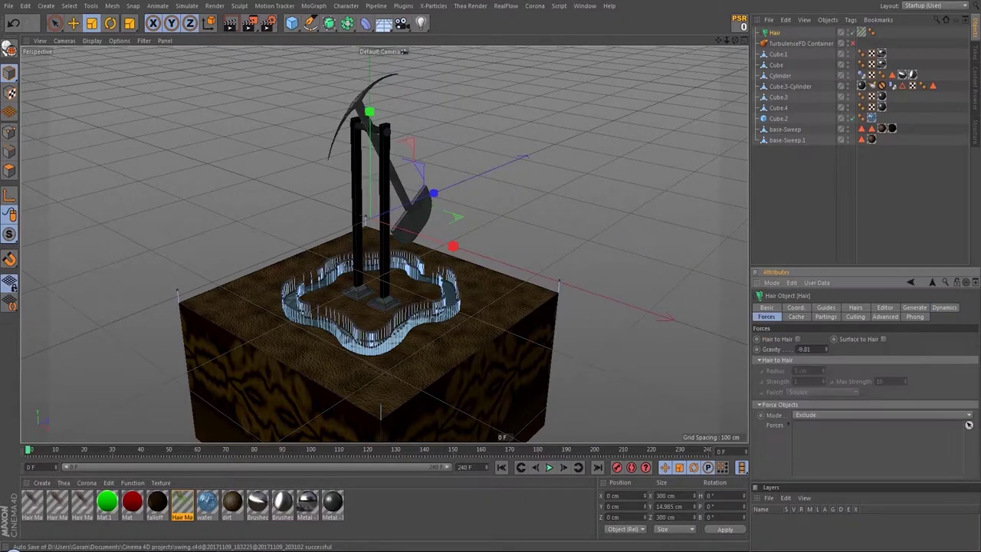
{"action": "left_click", "coordinate": [255, 65]}
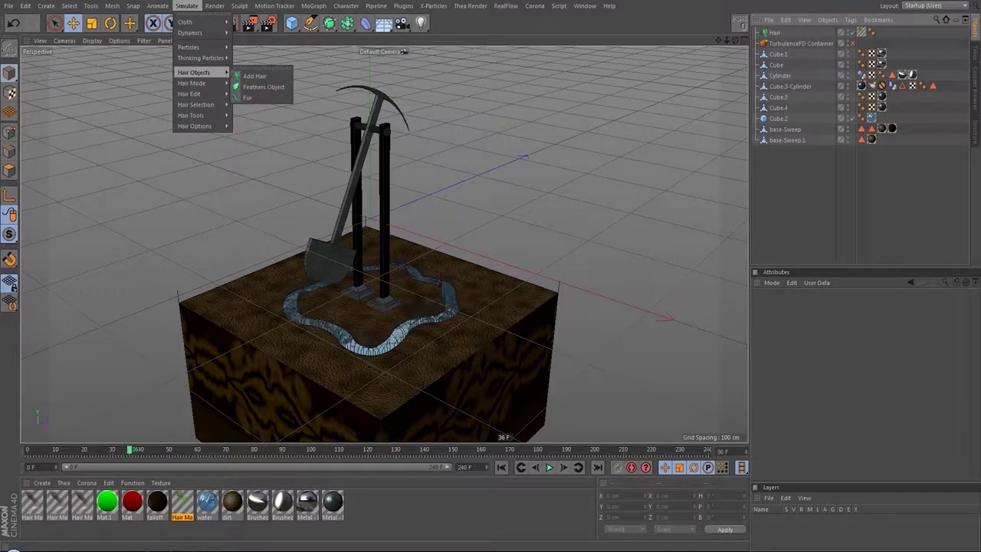
{"action": "left_click", "coordinate": [255, 66]}
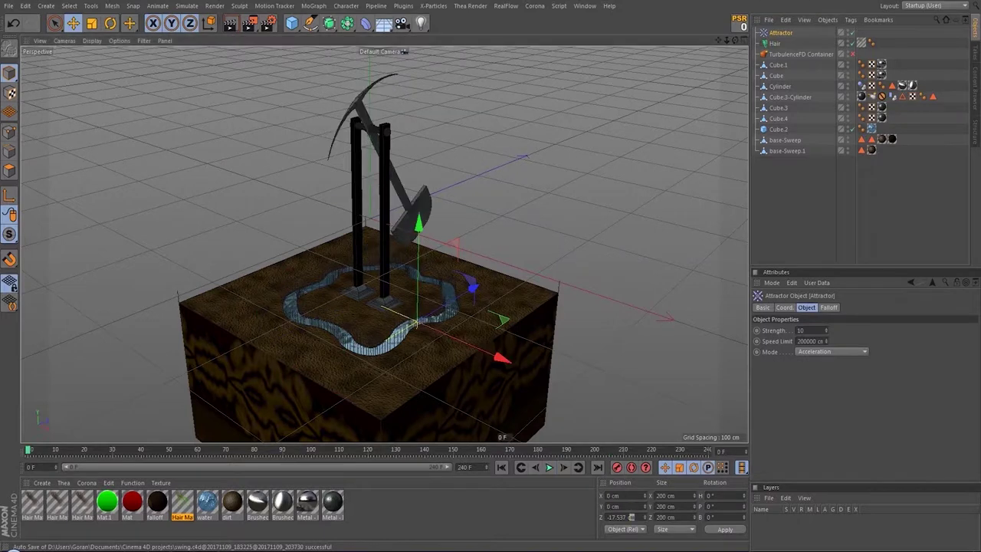
- Enlarge the side view and play the animation to check the hair's response to the Attractor
{"action": "middle_click", "coordinate": [384, 243]}
{"action": "middle_click", "coordinate": [384, 242]}
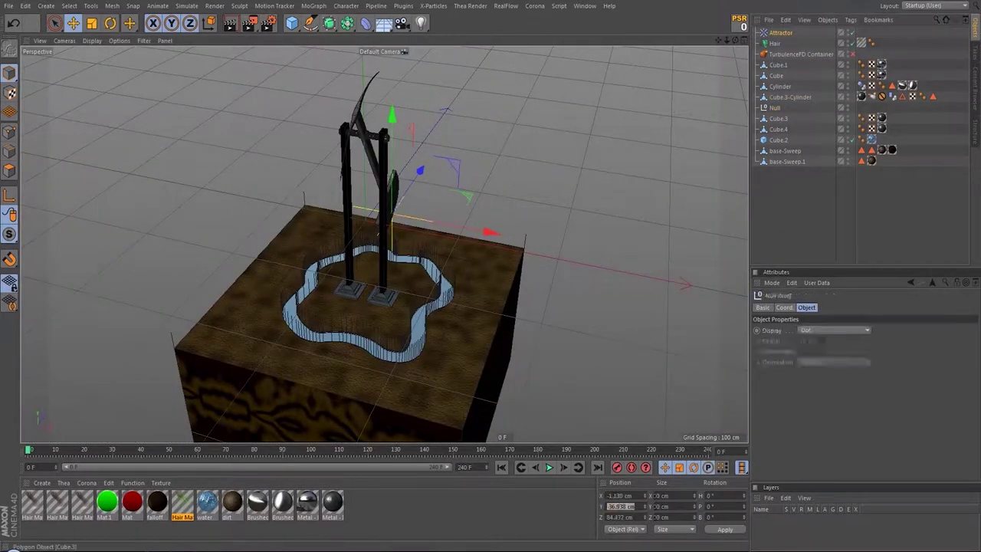
{"action": "left_click", "coordinate": [549, 467]}
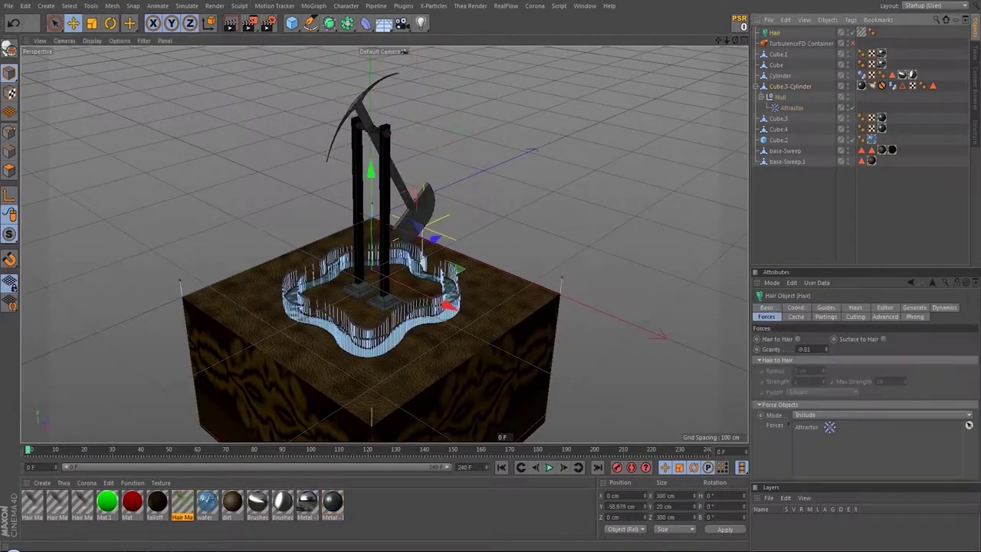
- Open Edit Render Settings from the Render menu
{"action": "left_click", "coordinate": [214, 5]}
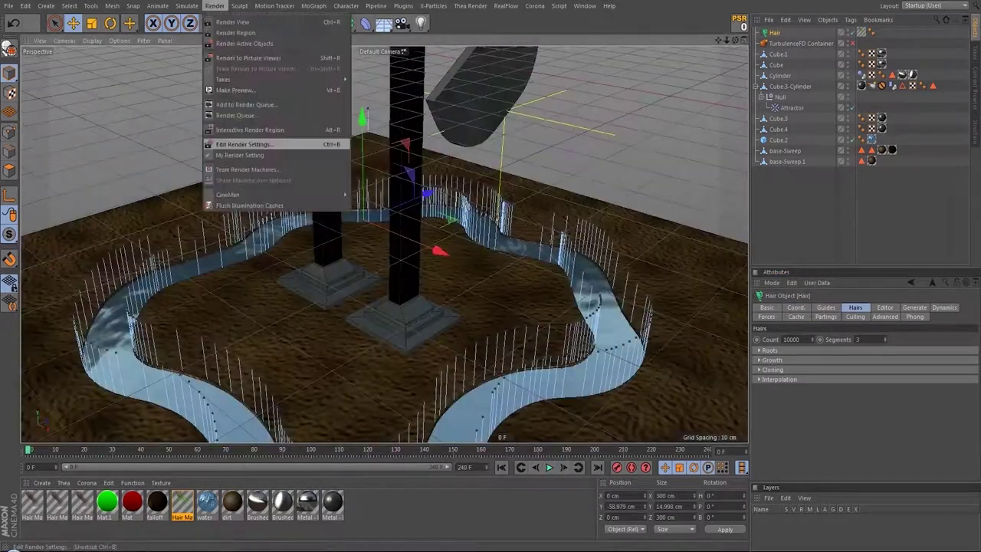
{"action": "left_click", "coordinate": [252, 142]}
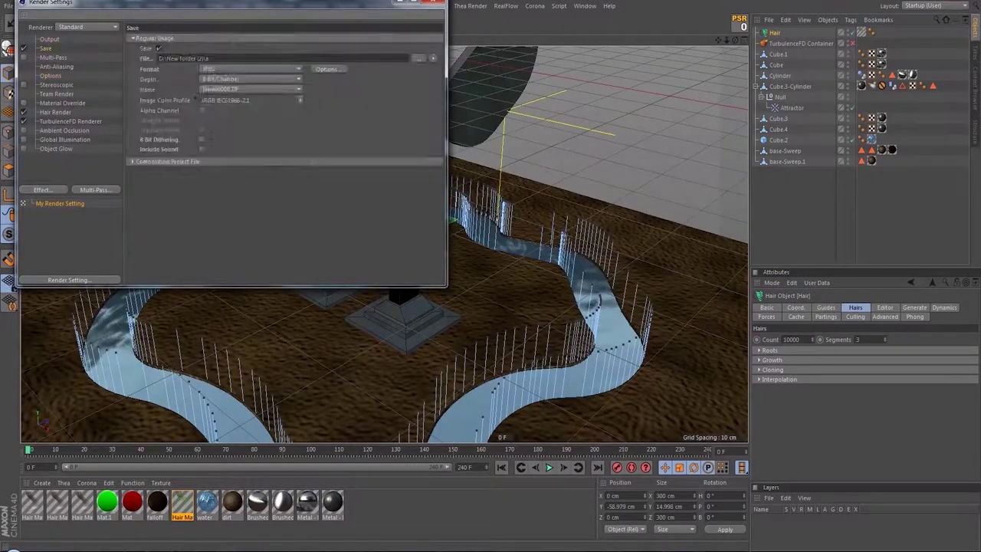